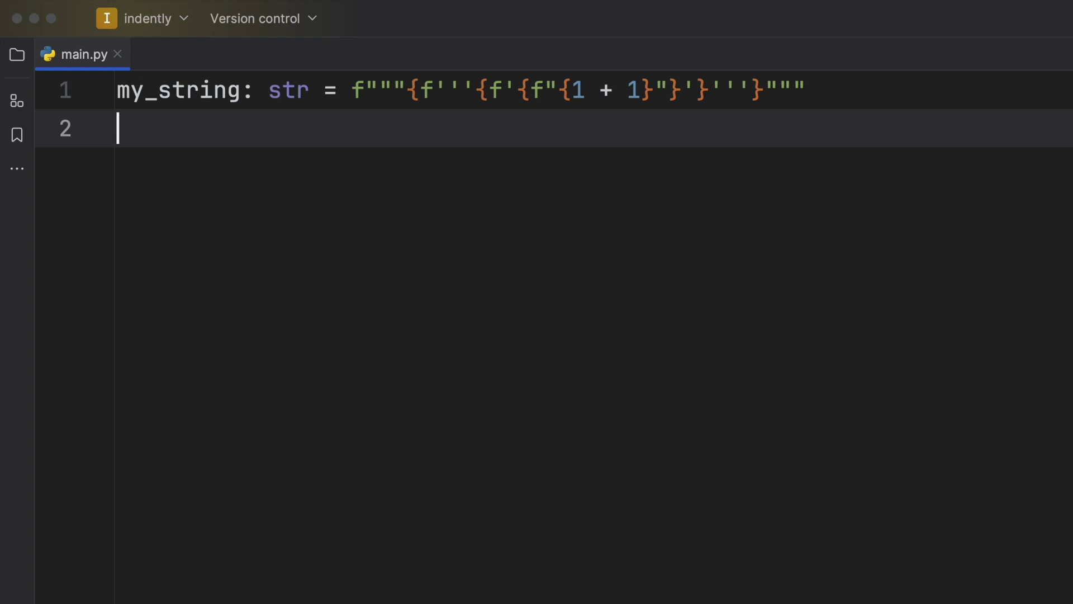
Step: Step through the nested f-string levels on line 1, then move to empty line 2
left_click(392, 90)
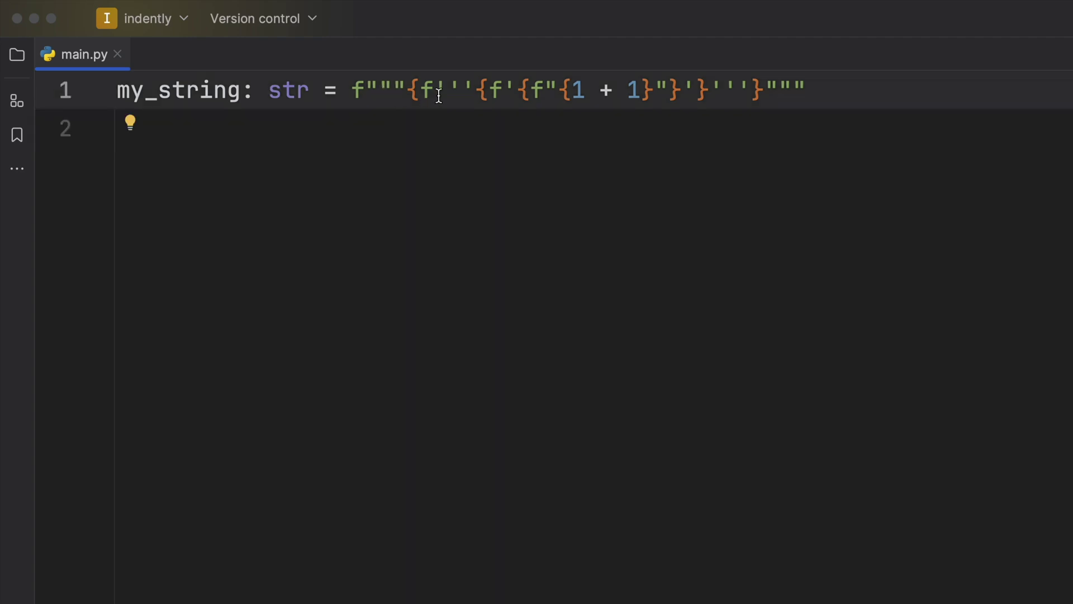
left_click(507, 87)
left_click(549, 87)
left_click(953, 121)
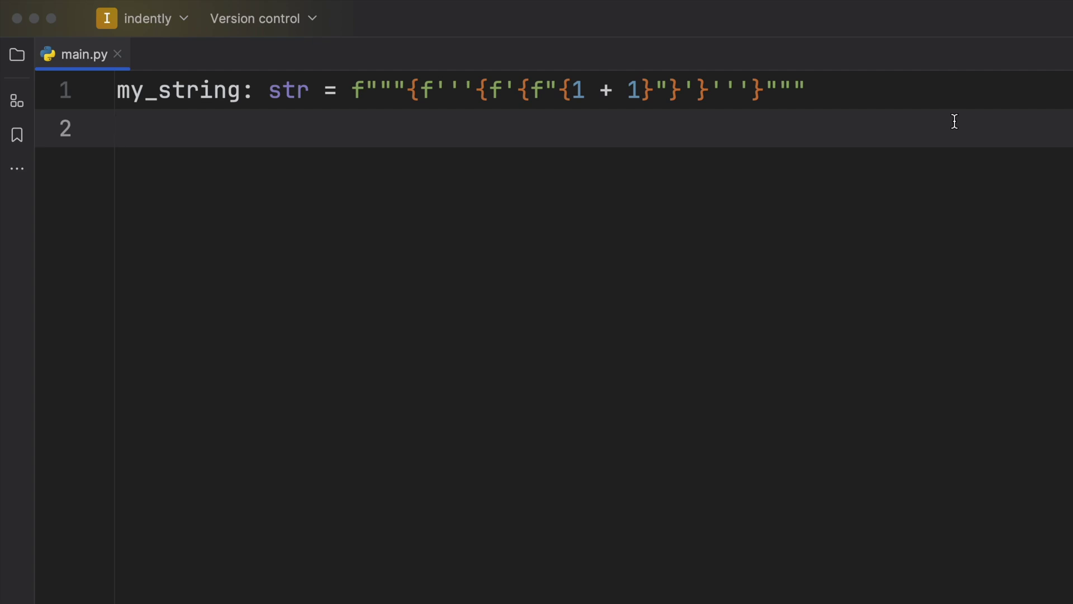
Step: Write my_string2 on line 3 as single-quoted f-strings nested around 1 + 1, then select line 1's f-string
key("Return")
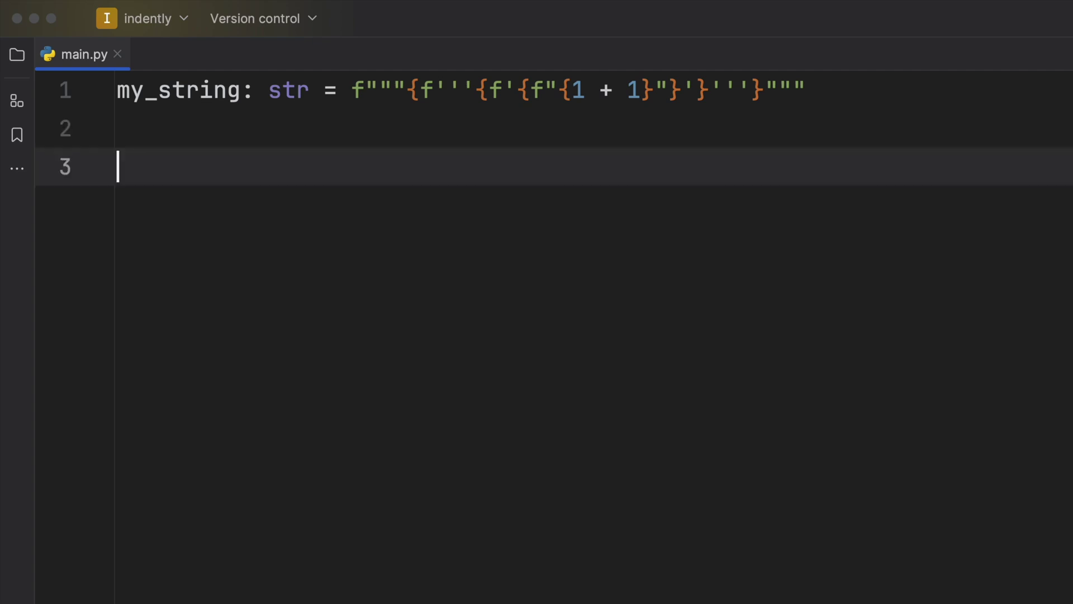
type("my_string2")
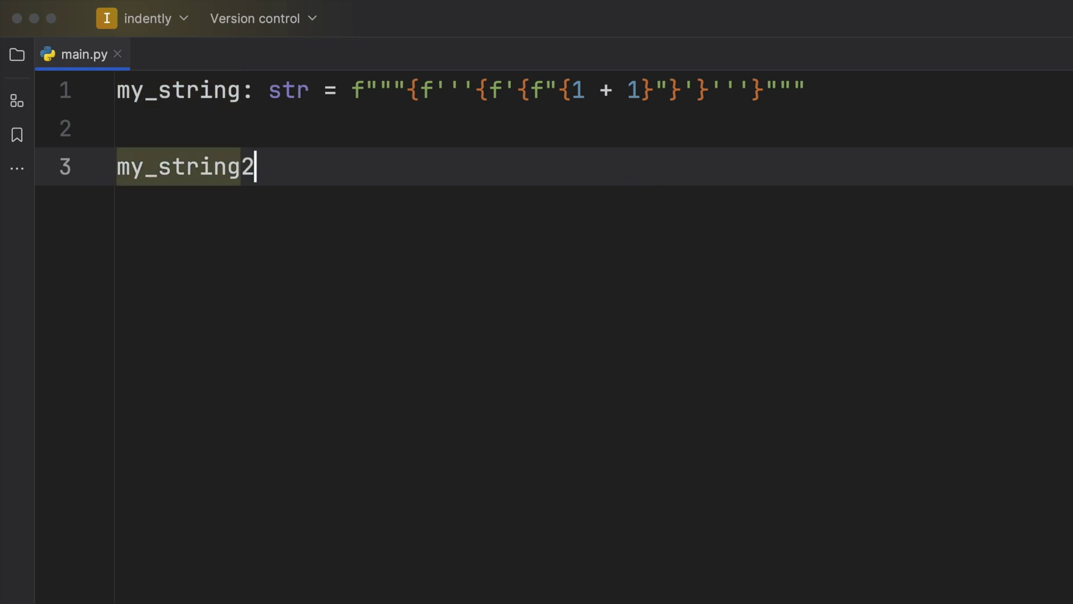
type(": str = f")
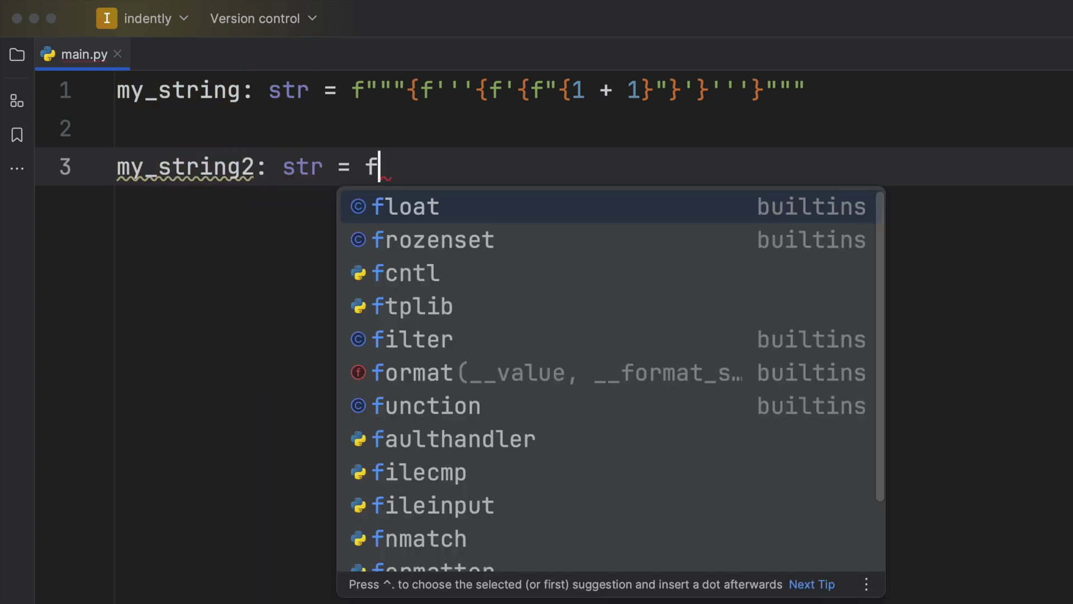
type("'")
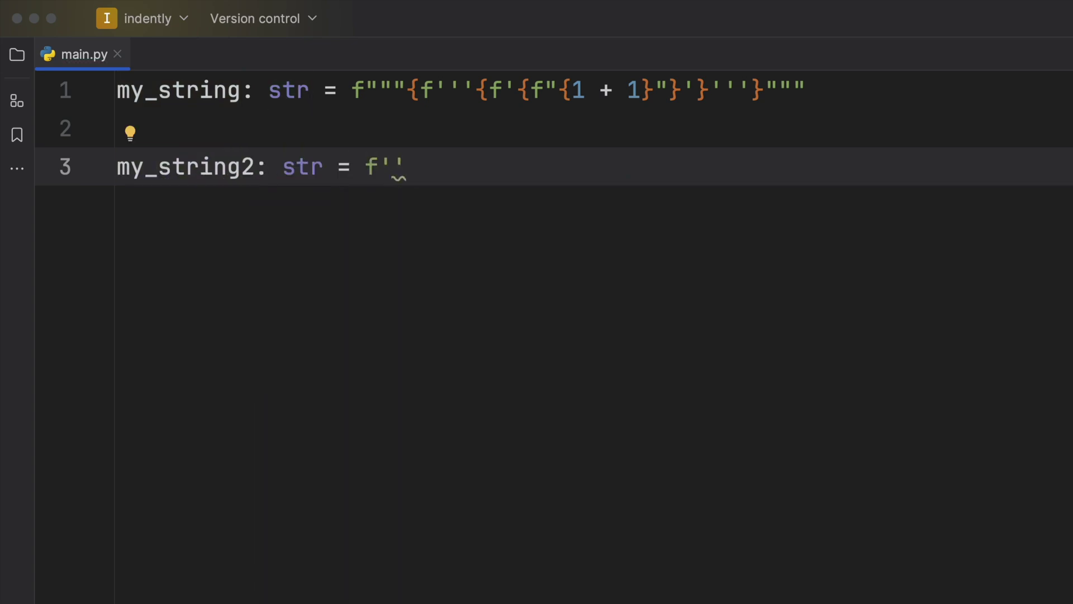
type("{f'")
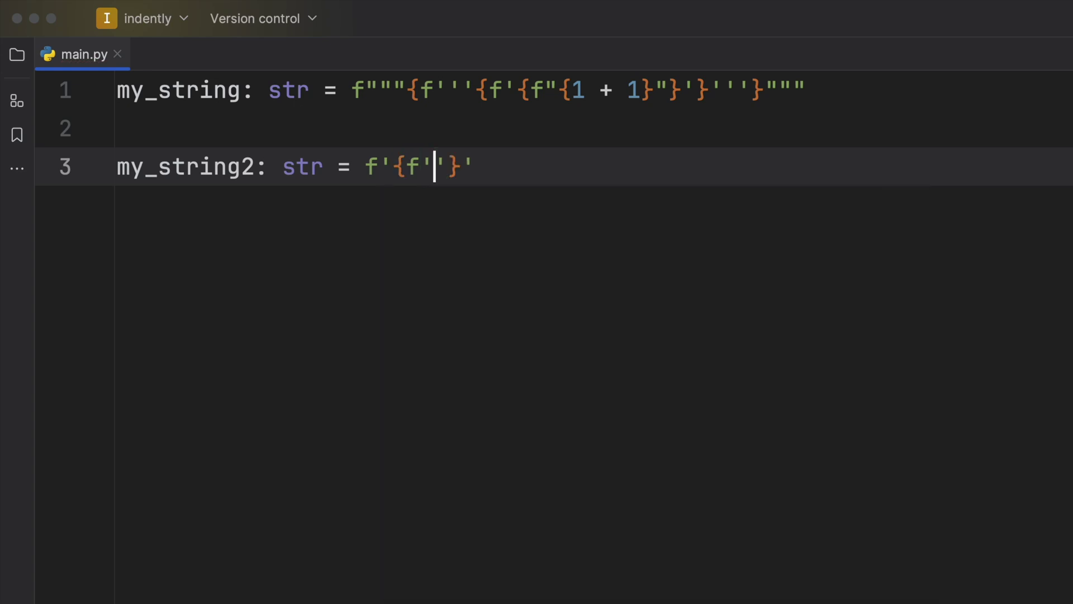
type("{")
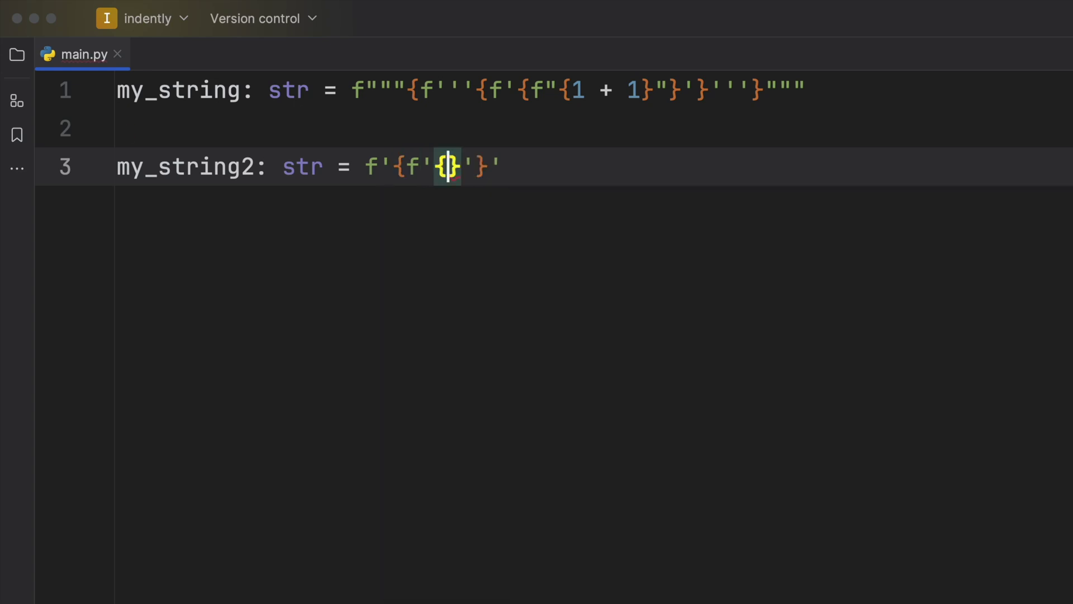
type("f'{f'{f'{")
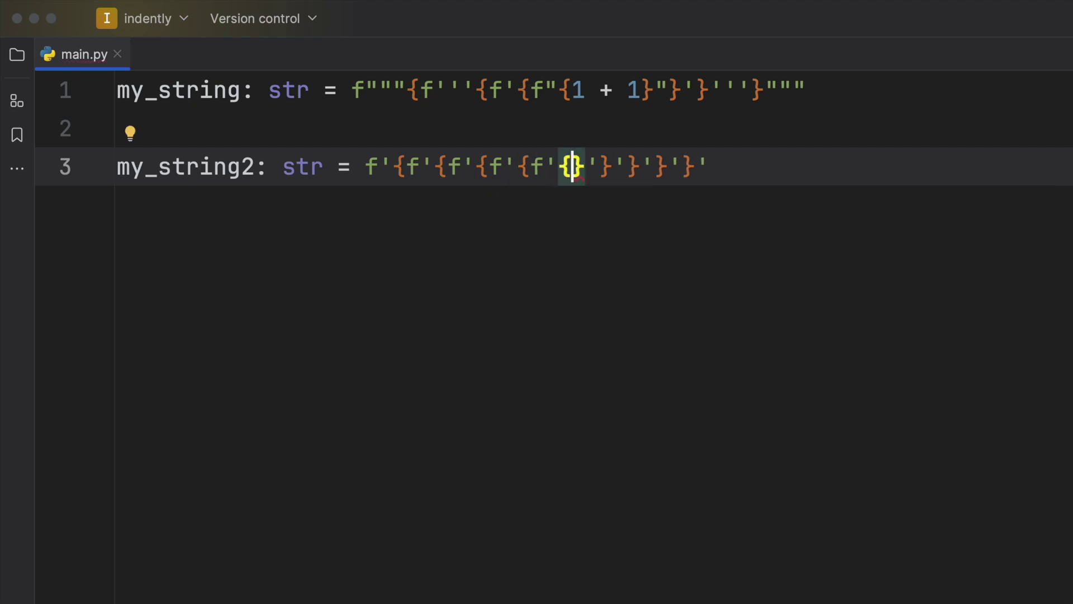
type("1 + 1")
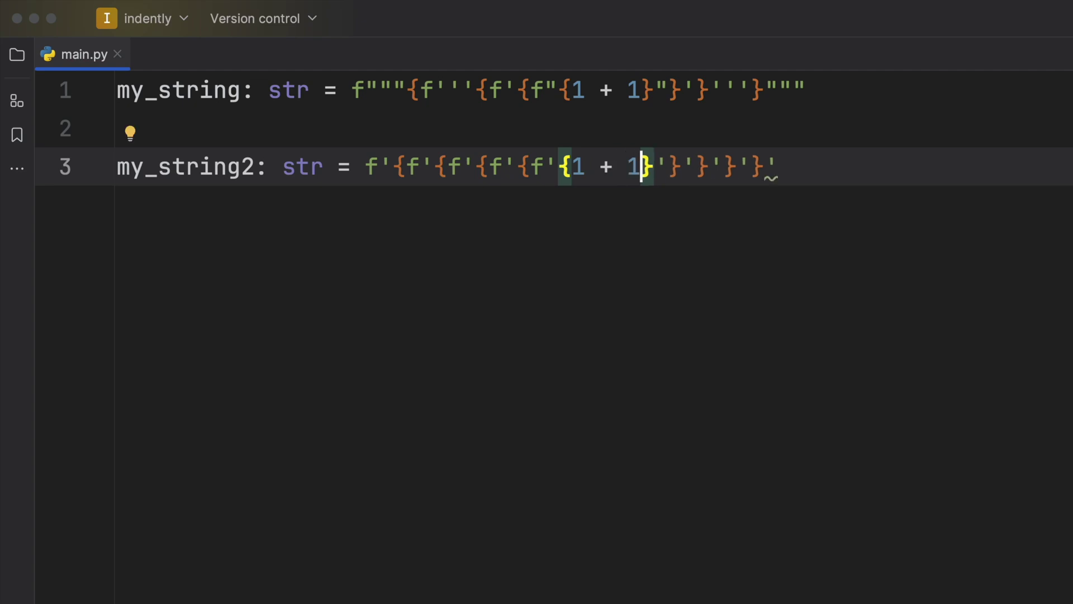
left_click(831, 171)
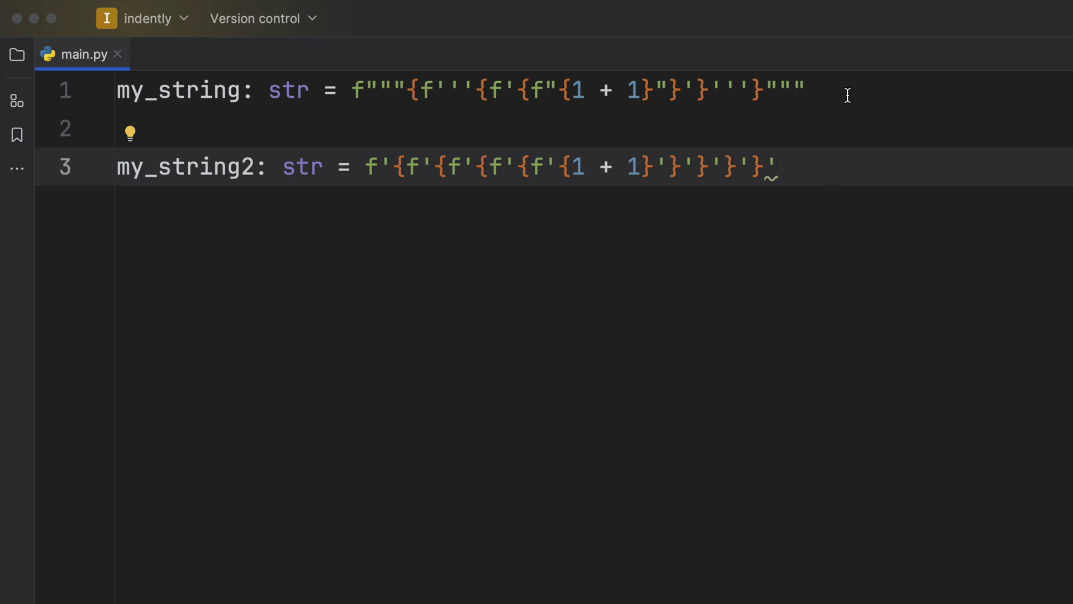
left_click_drag(844, 92, 347, 84)
Step: Add print(my_string) on line 5 after a blank line, using autocomplete
left_click(874, 186)
key("Return")
key("Return")
type("pr")
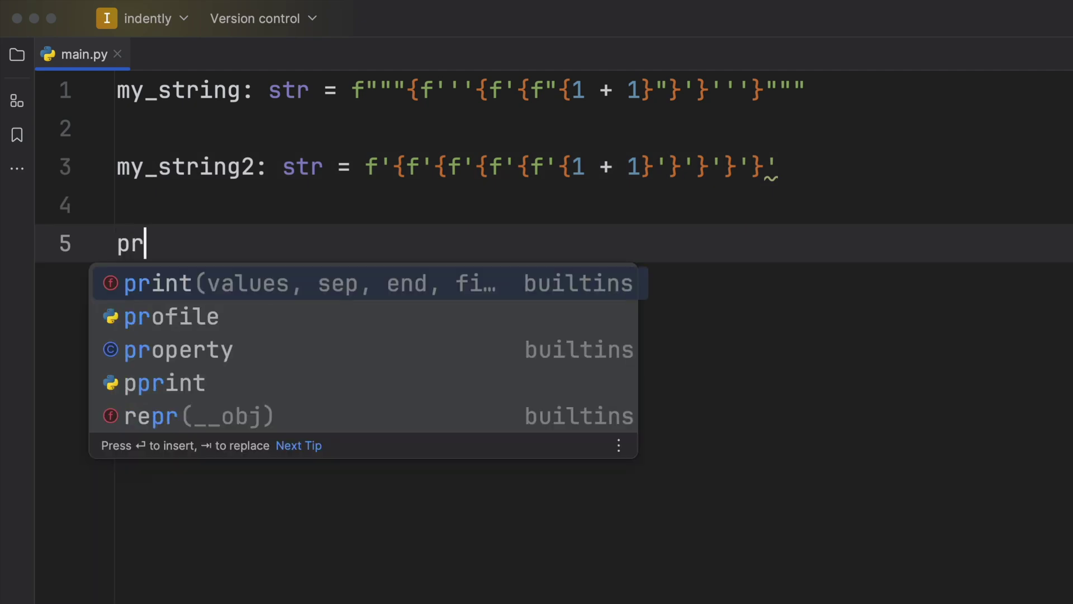
key("Return")
type("m")
key("Return")
key("shift+Return")
type("pr")
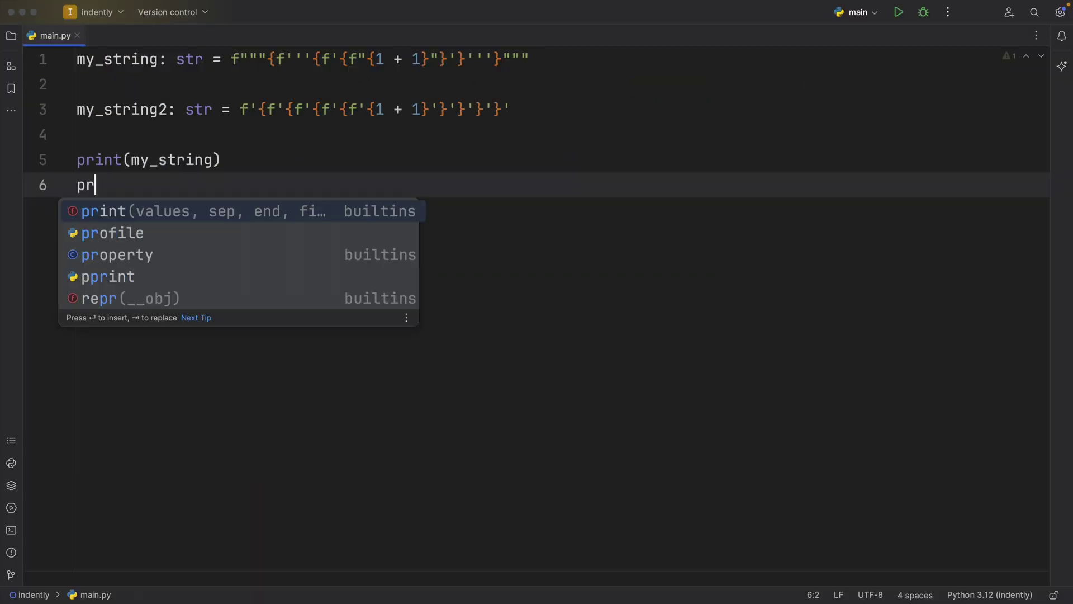
Step: Add print(my_string2) on line 6, run main.py, and enlarge the Run panel
key("Return")
type("m")
key("Down")
key("Return")
key("ctrl+r")
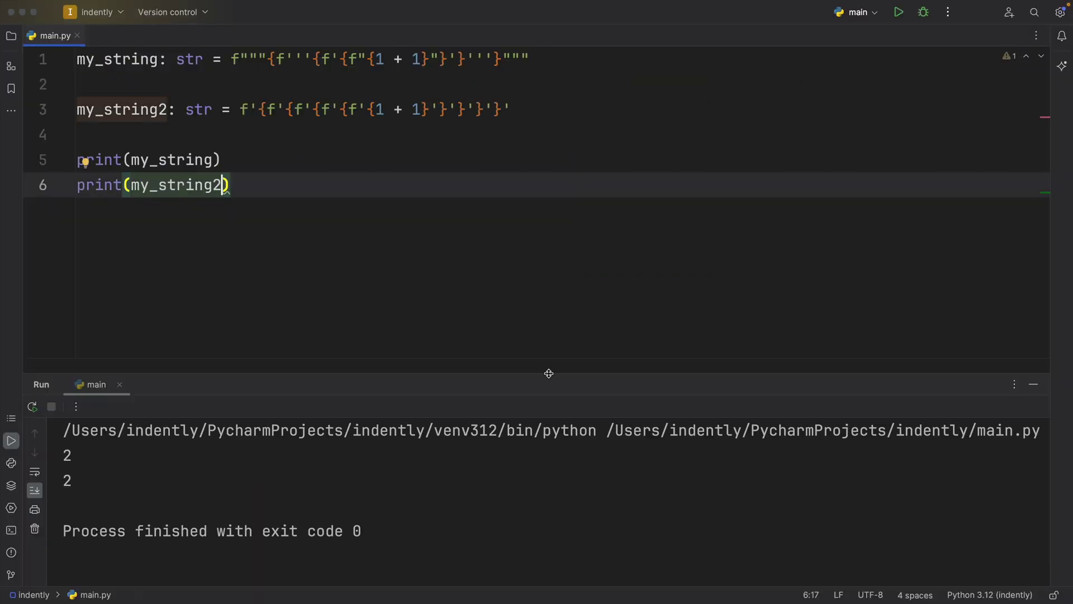
left_click_drag(554, 303, 554, 259)
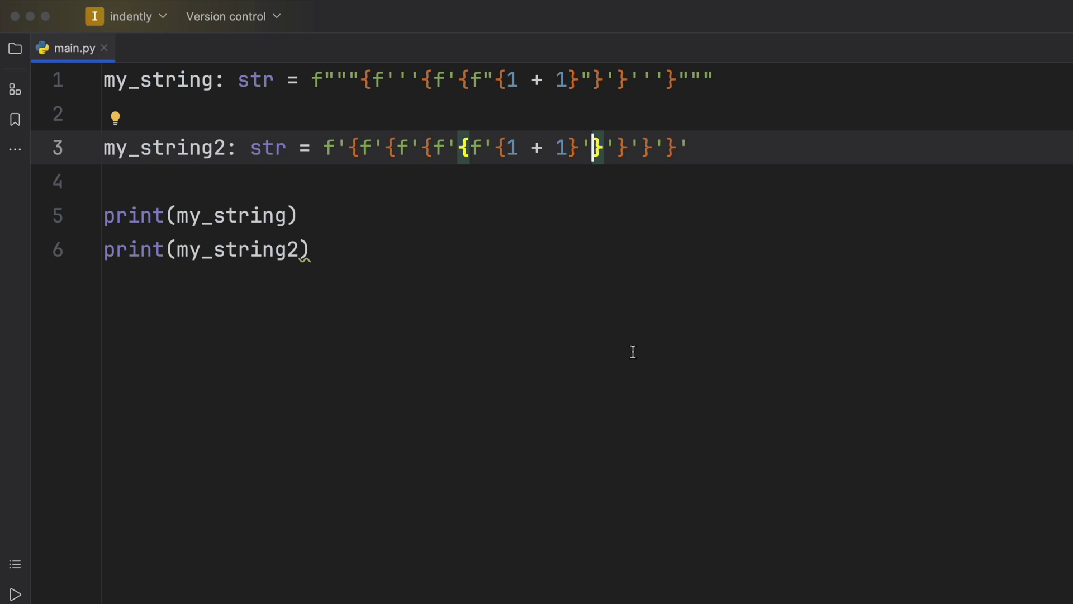
type("+ 'hello")
Step: Add + 'hello' after the innermost 1 + 1, rerun, and select the innermost field
key("Down")
key("Down")
key("Down")
key("ctrl+shift+r")
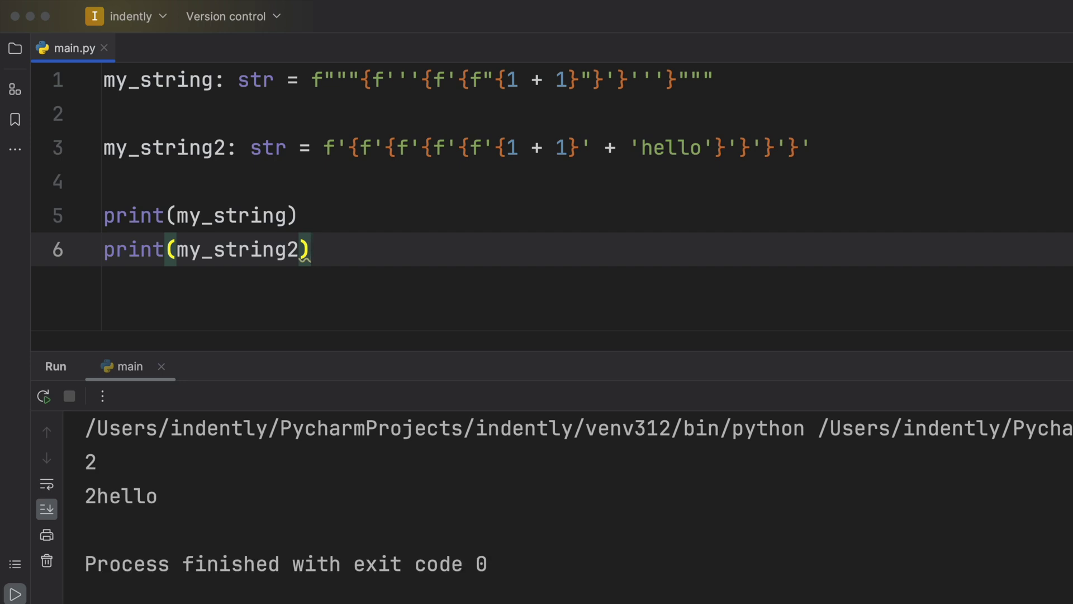
left_click(653, 148)
left_click_drag(713, 148, 472, 148)
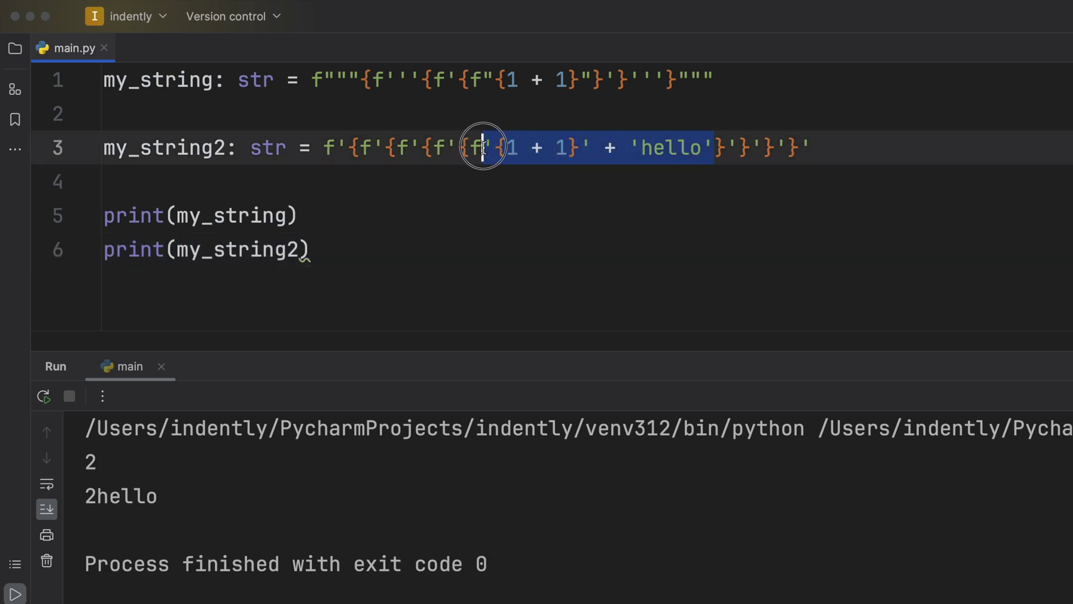
left_click_drag(726, 147, 458, 147)
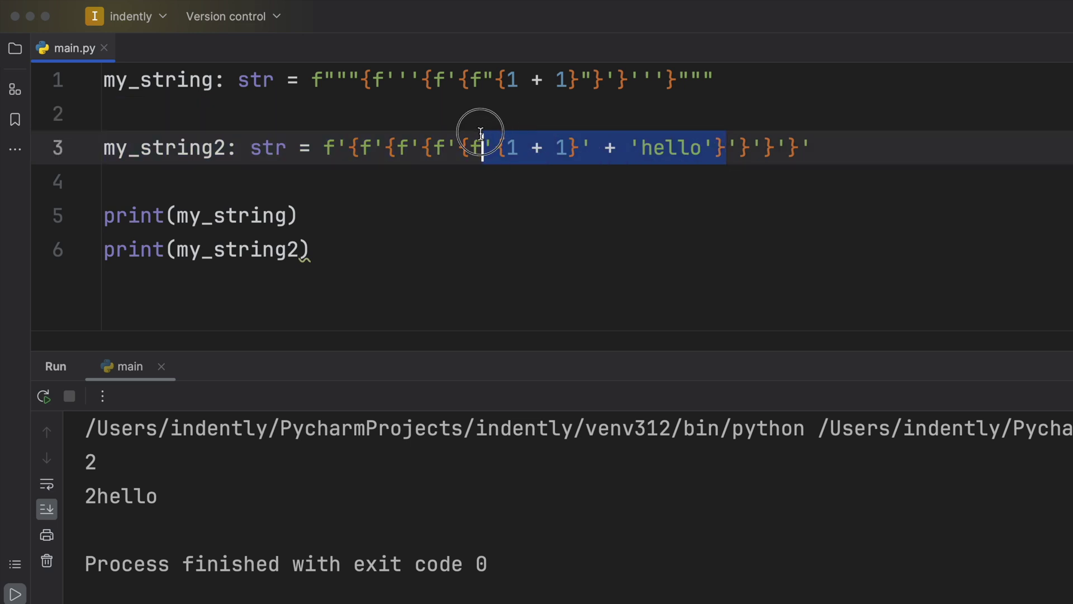